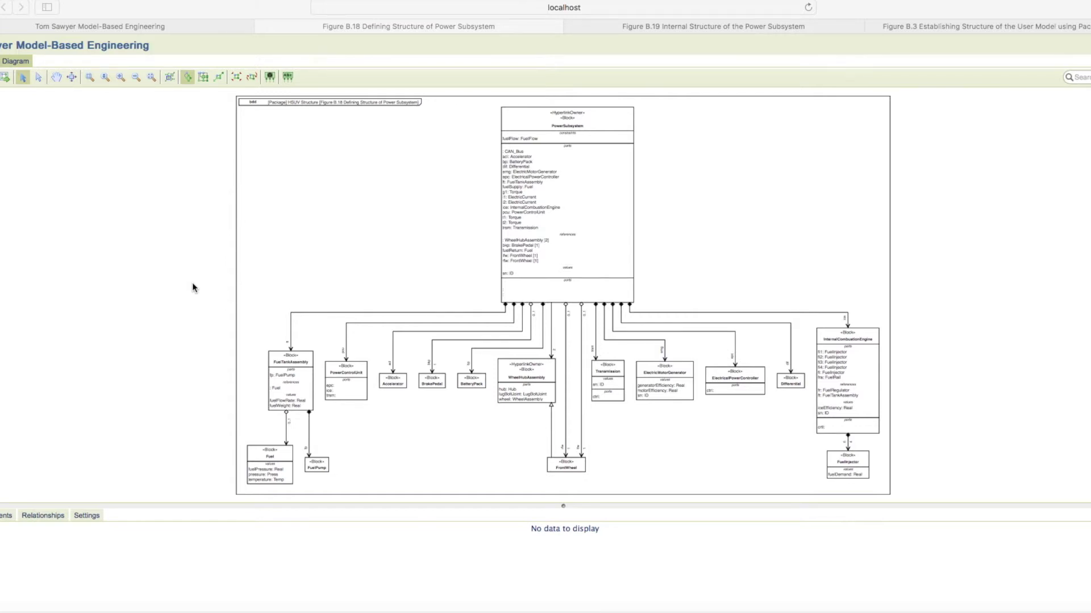
# - Close the Figure B.18 and Figure B.19 diagram tabs, leaving Drive the vehicle showing
pyautogui.click(262, 26)
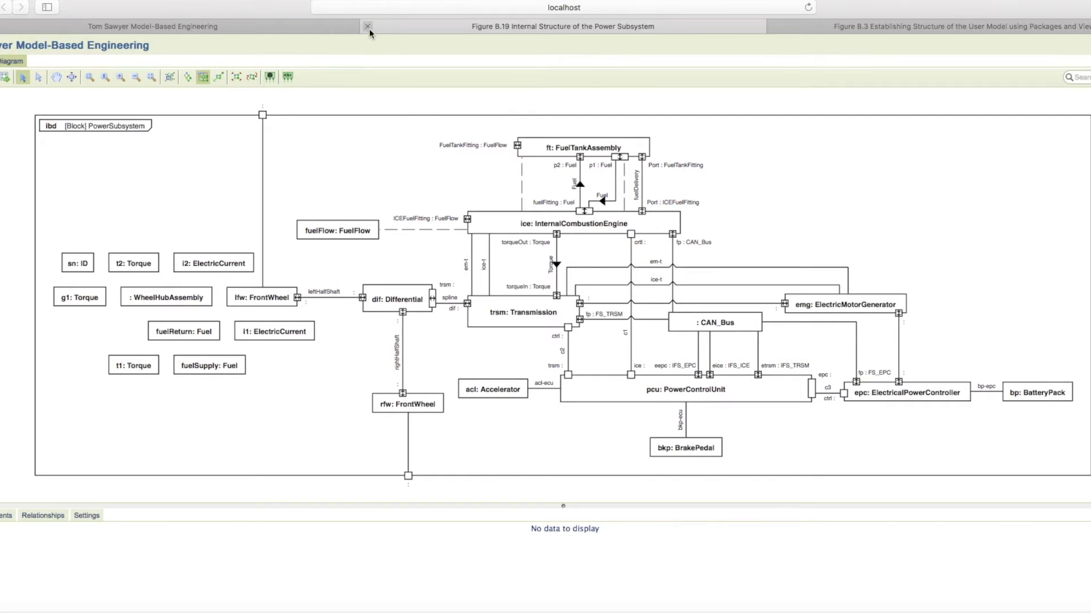
pyautogui.click(368, 26)
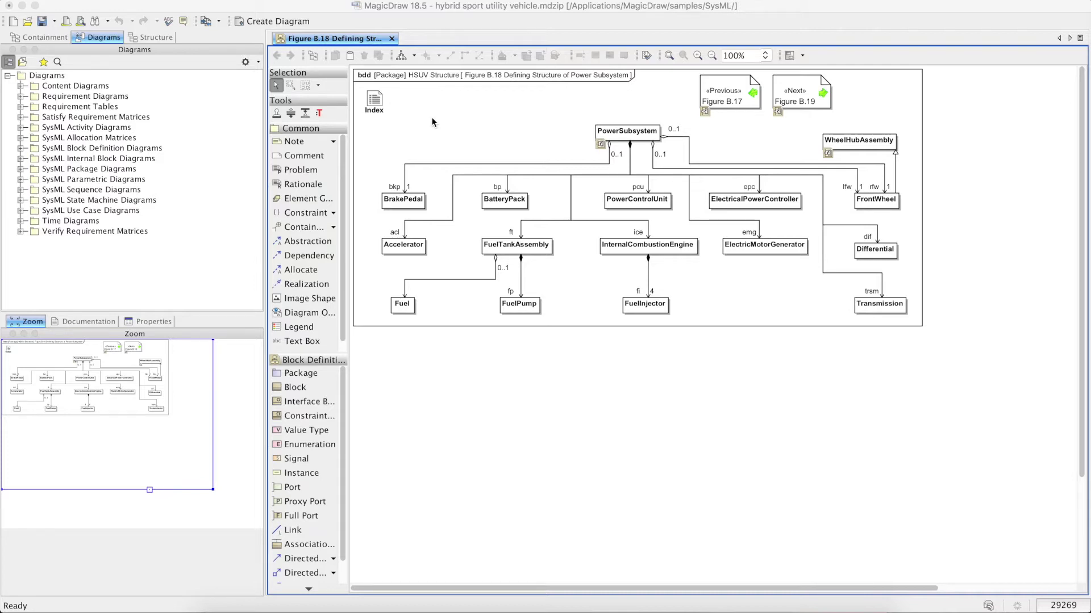
# - Render Figure B.18 as a Tom Sawyer Perspectives diagram, maximized and fitted to the window
pyautogui.rightClick(432, 121)
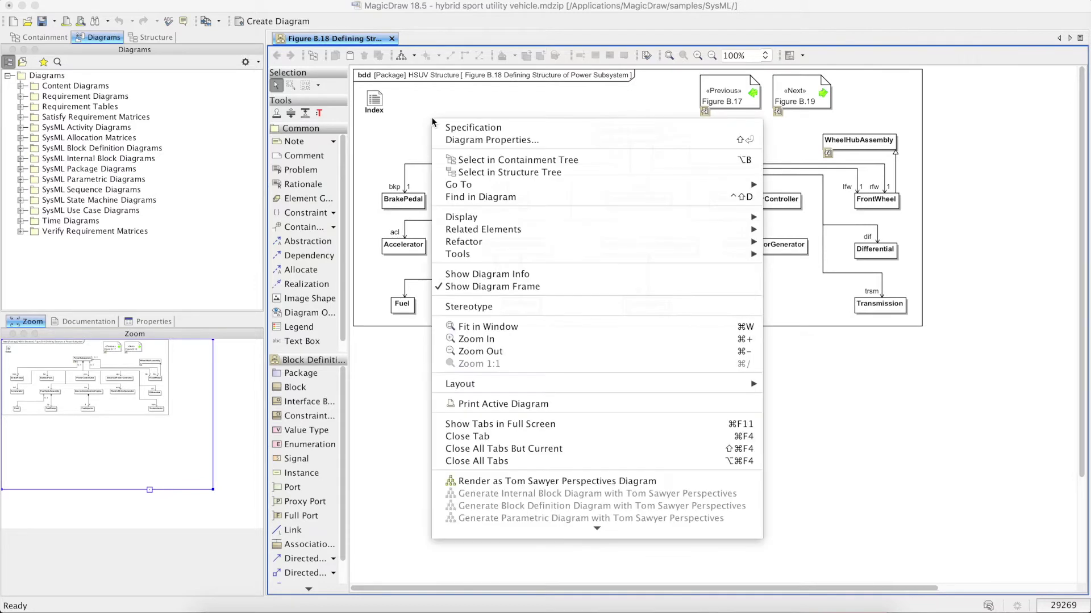
pyautogui.click(662, 483)
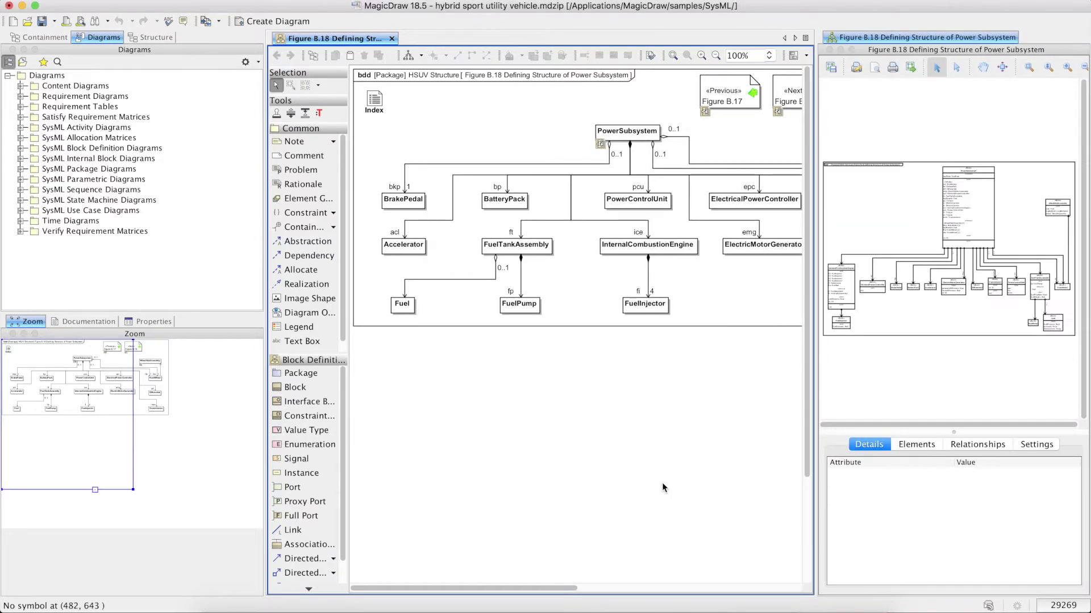
pyautogui.click(851, 50)
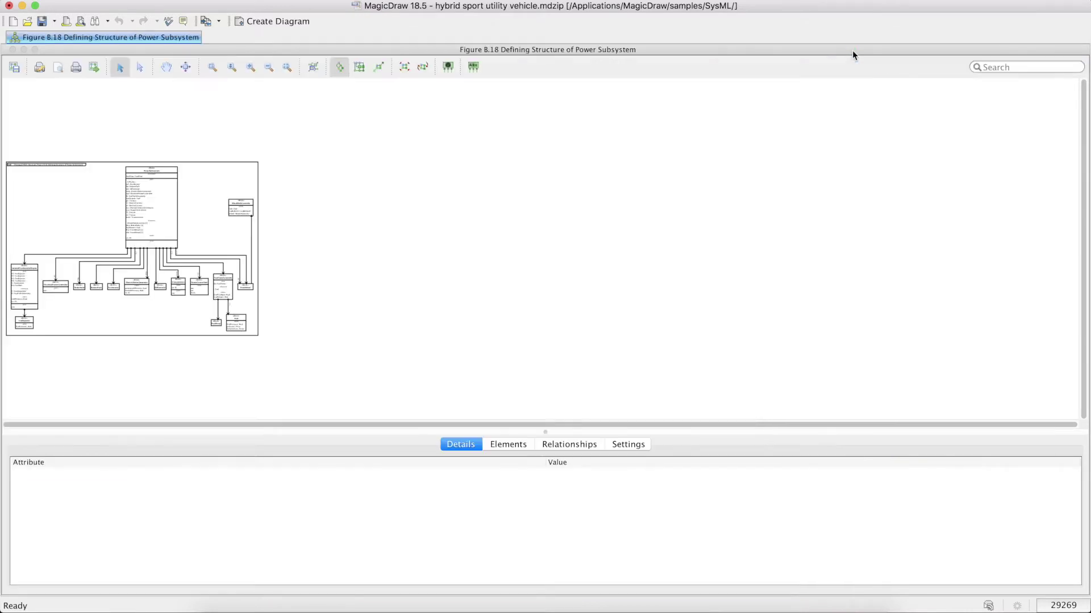
pyautogui.click(287, 68)
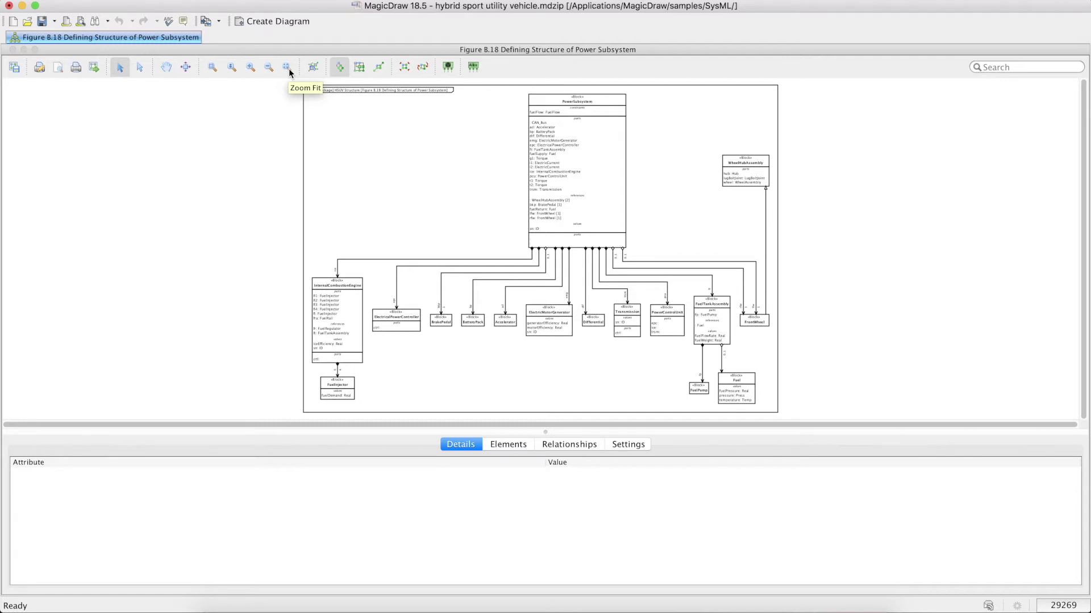
pyautogui.click(448, 67)
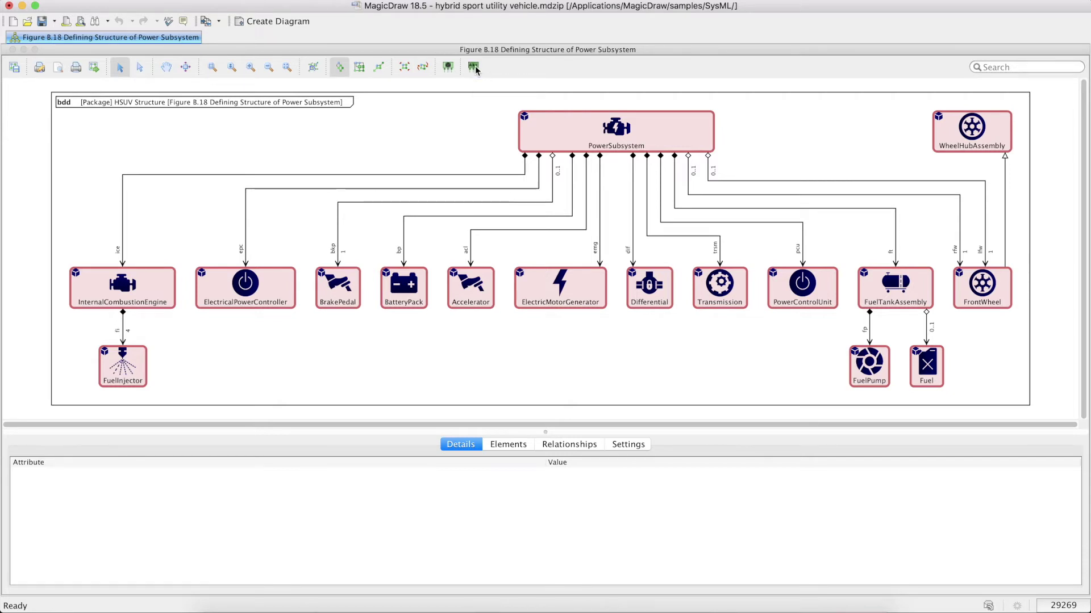
pyautogui.click(475, 68)
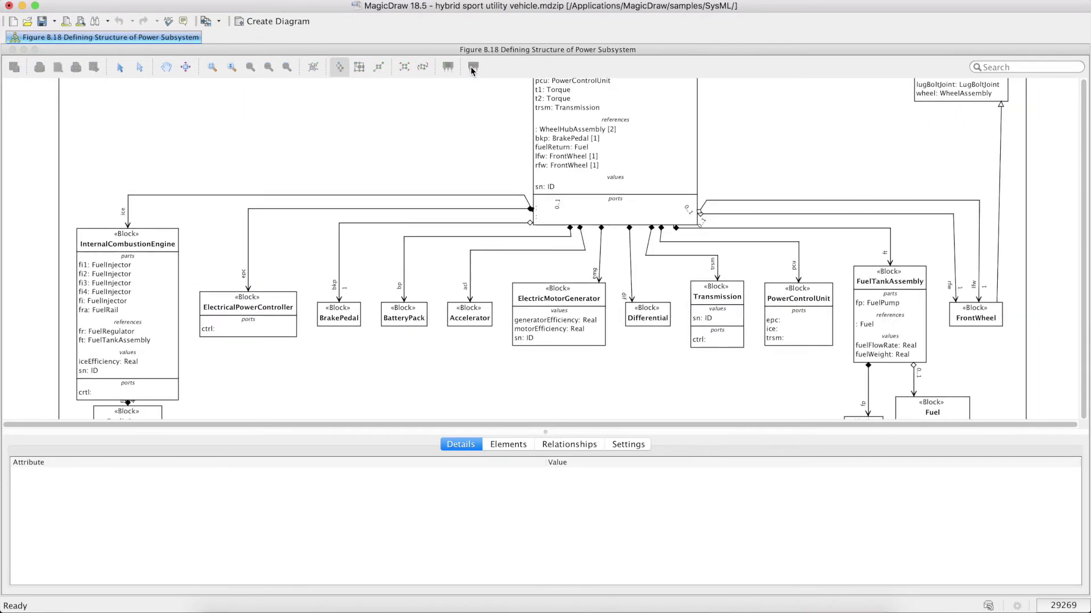
pyautogui.click(631, 445)
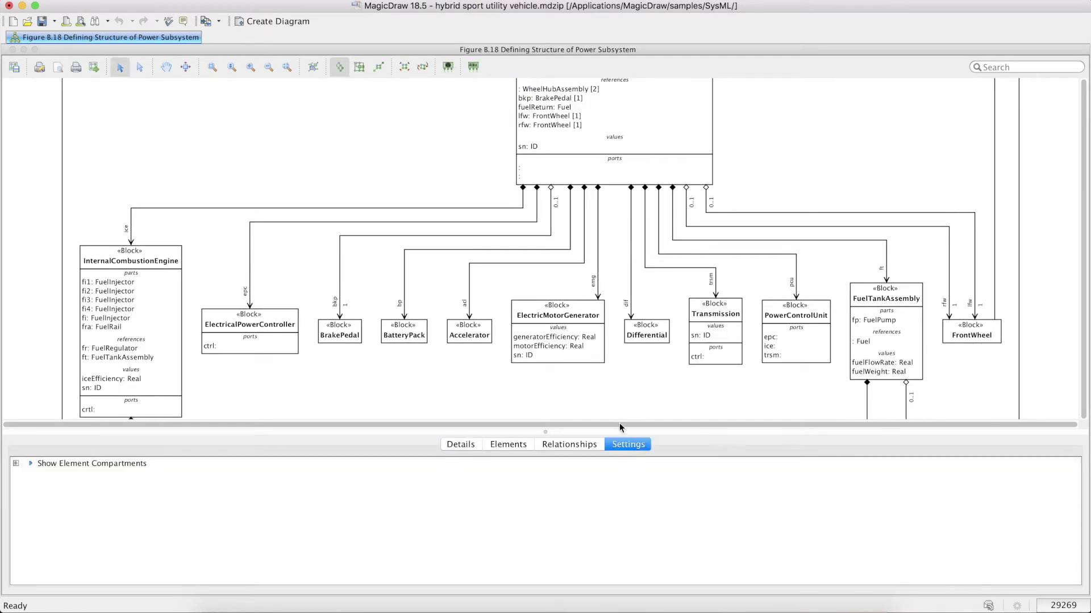
# - Hide the Values, Stereotypes and References compartments, then fit and re-lay out the diagram
pyautogui.click(18, 464)
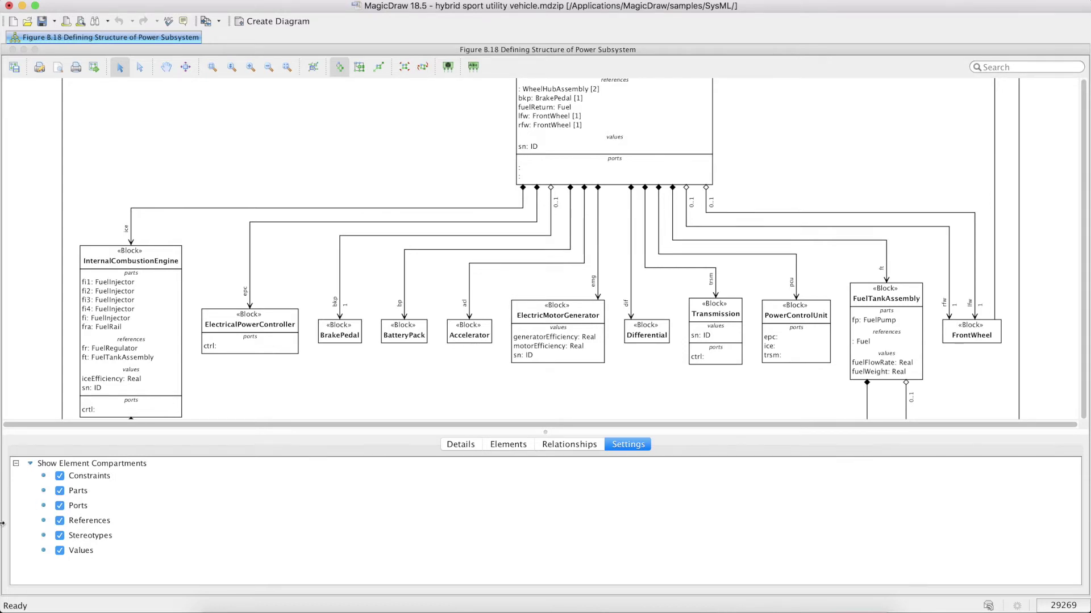
pyautogui.click(59, 550)
pyautogui.click(59, 537)
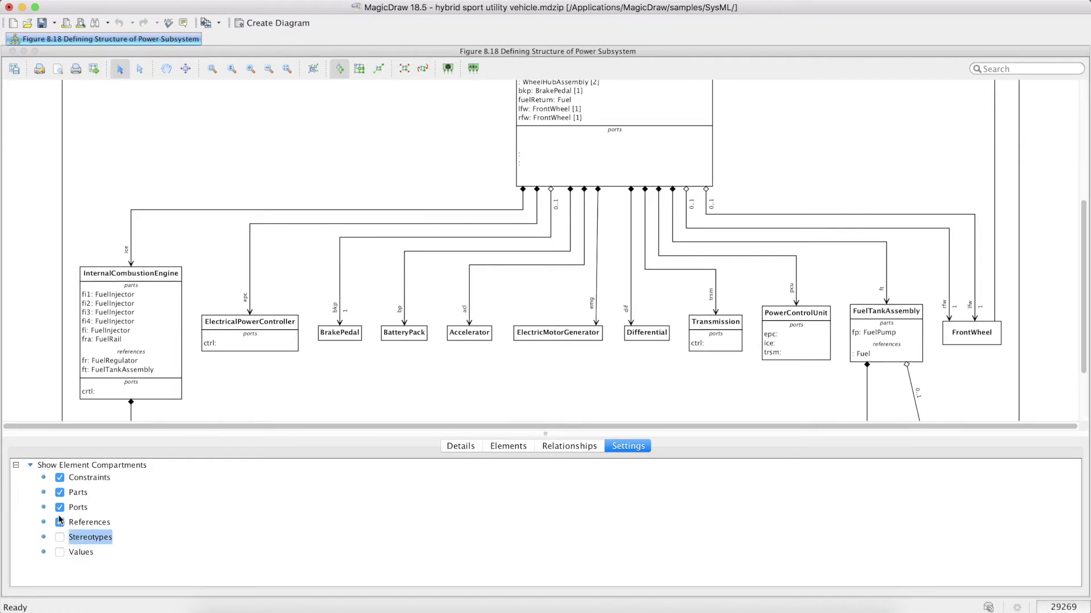
pyautogui.click(60, 522)
pyautogui.click(342, 68)
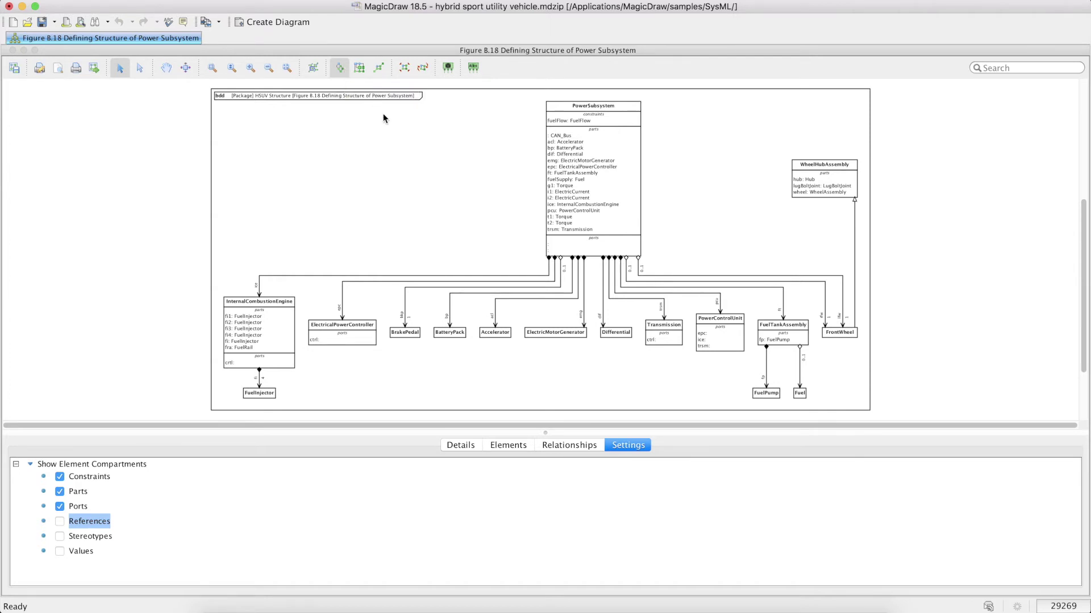
pyautogui.click(359, 68)
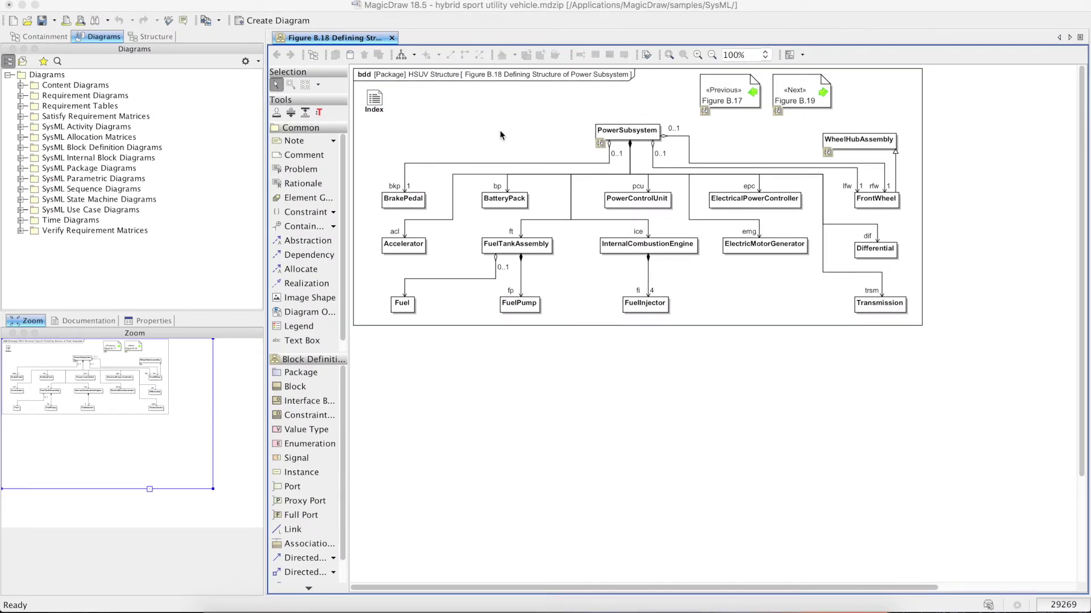
# - Generate a Tom Sawyer block definition diagram for PowerSubsystem and maximize it
pyautogui.rightClick(616, 130)
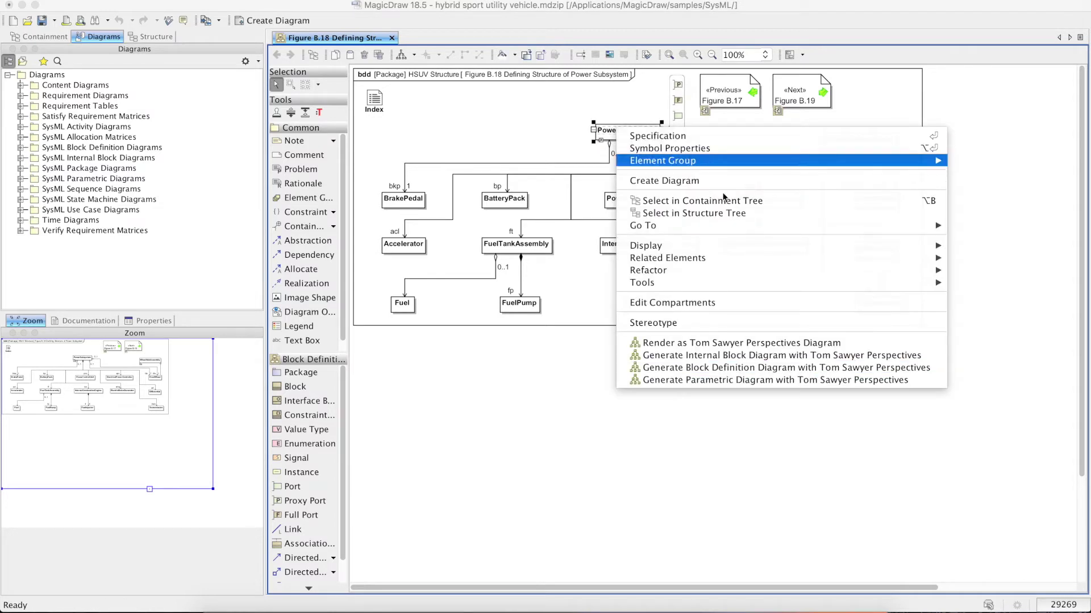
pyautogui.click(813, 369)
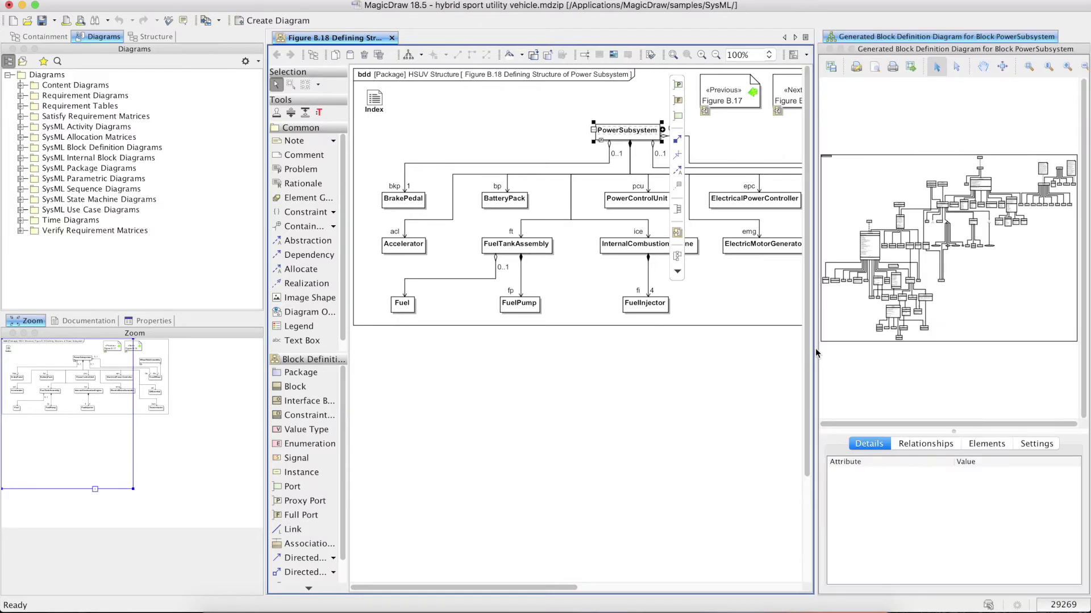
pyautogui.click(851, 49)
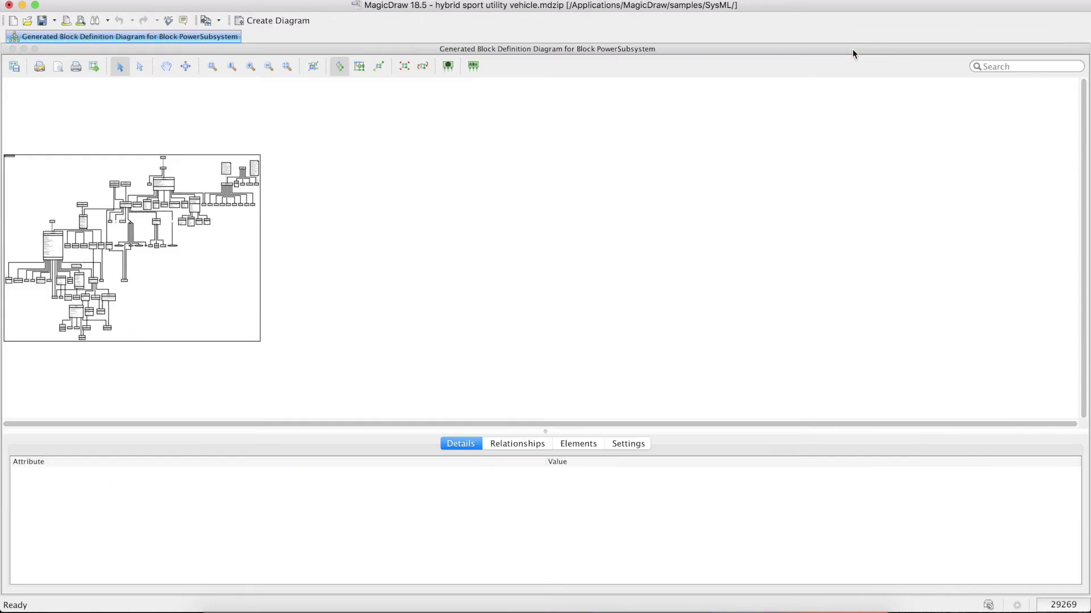
# - Apply Symmetric Layout, zoom in to review the result, then close the generated diagram
pyautogui.click(451, 67)
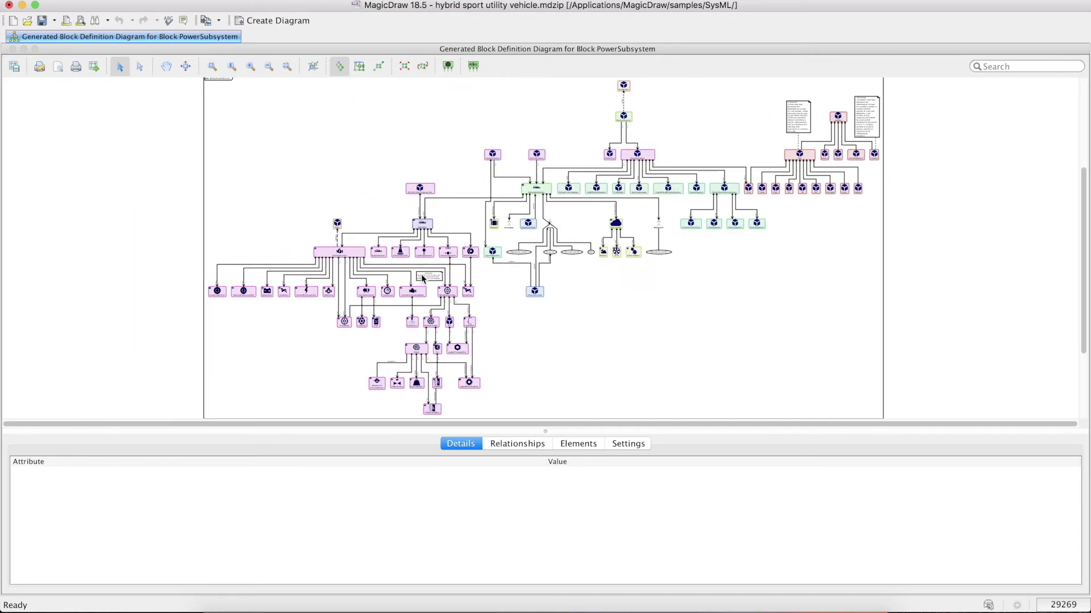
pyautogui.scroll(1, 422, 279)
pyautogui.scroll(1, 571, 406)
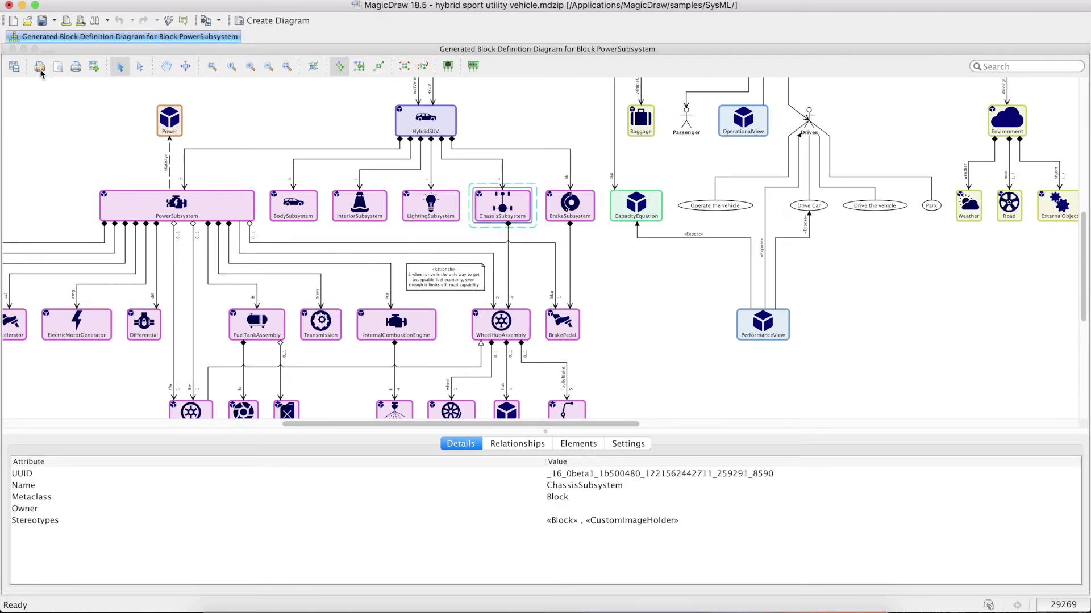
pyautogui.click(12, 49)
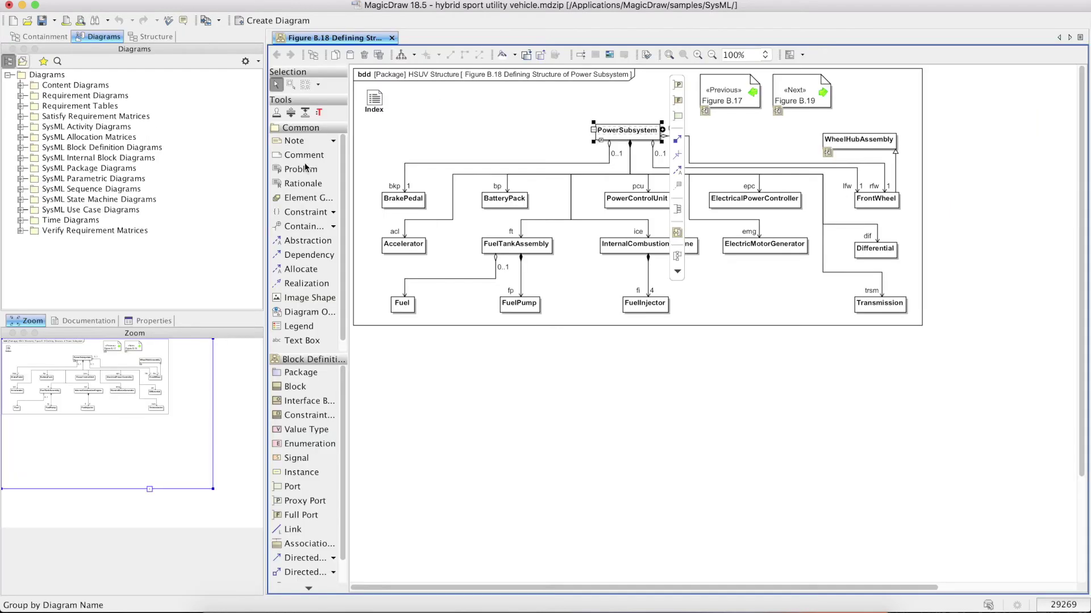
# - Generate a Tom Sawyer internal block diagram for PowerSubsystem, maximized and fitted to view
pyautogui.rightClick(638, 135)
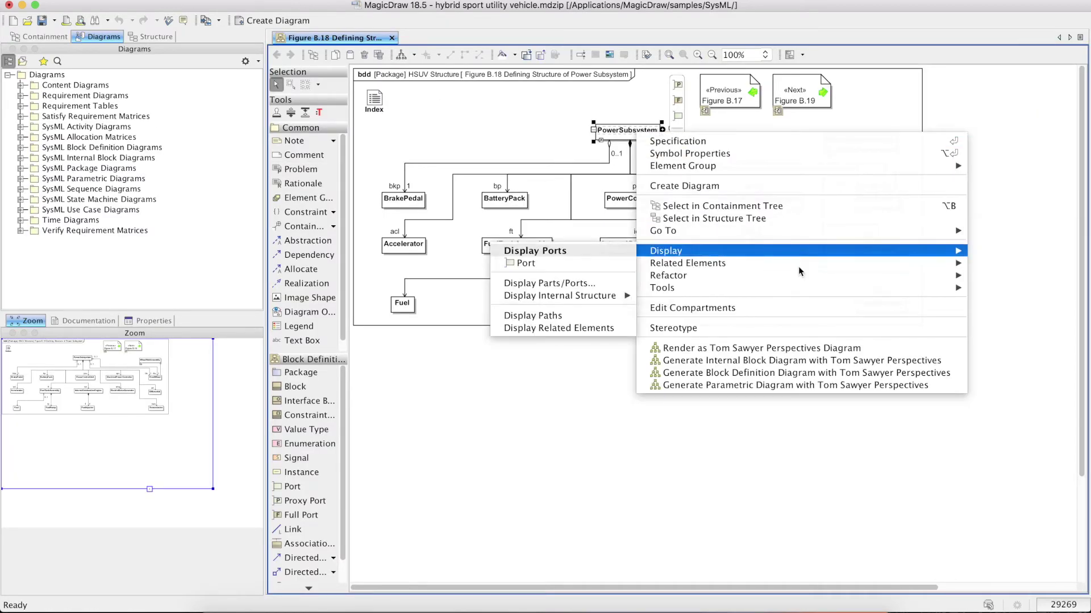
pyautogui.click(825, 370)
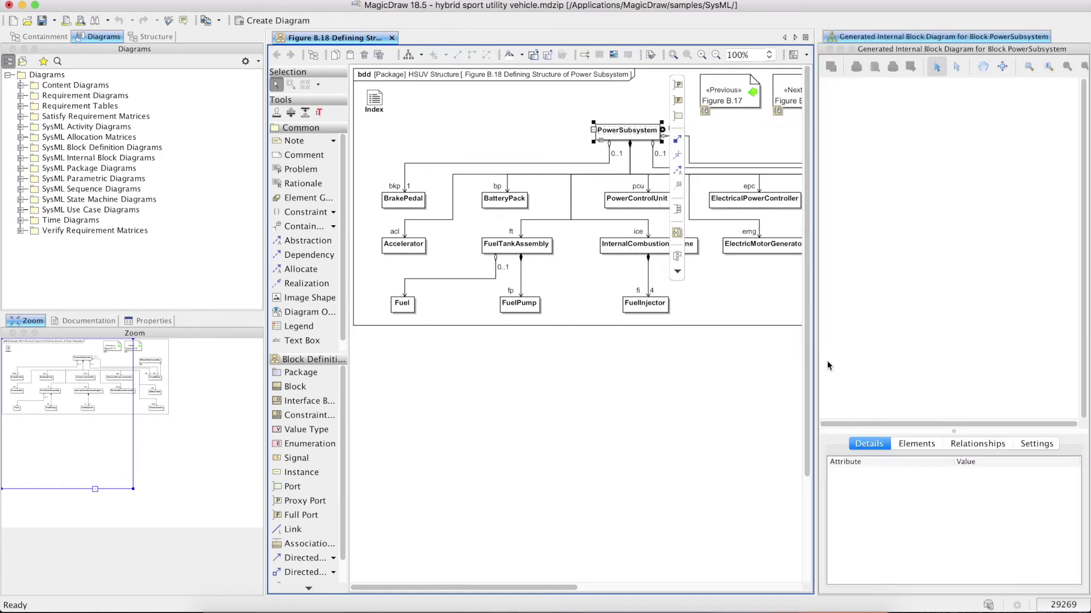
pyautogui.click(851, 49)
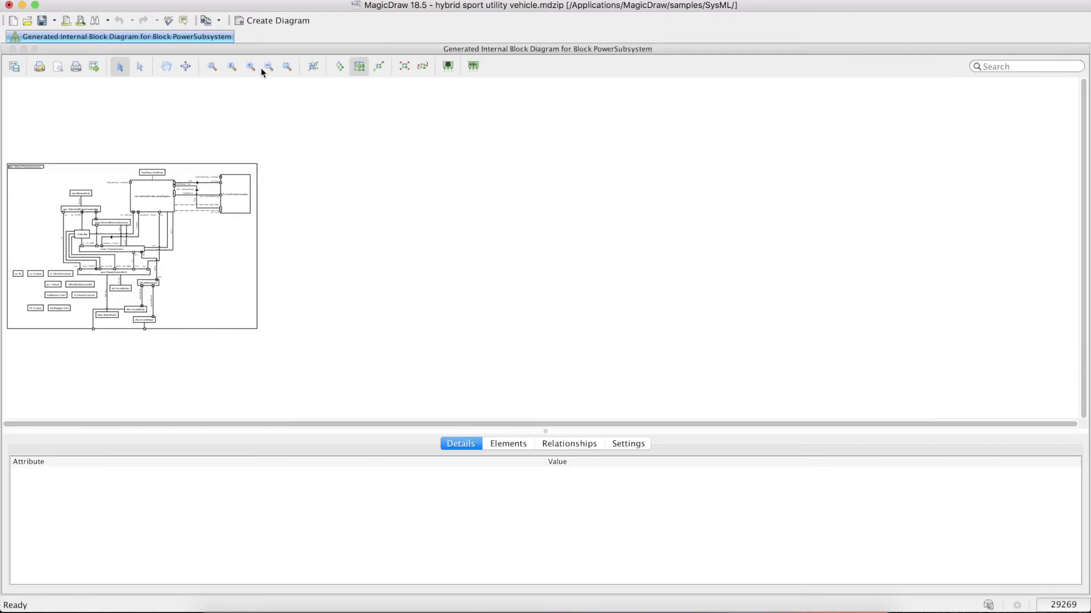
pyautogui.click(282, 68)
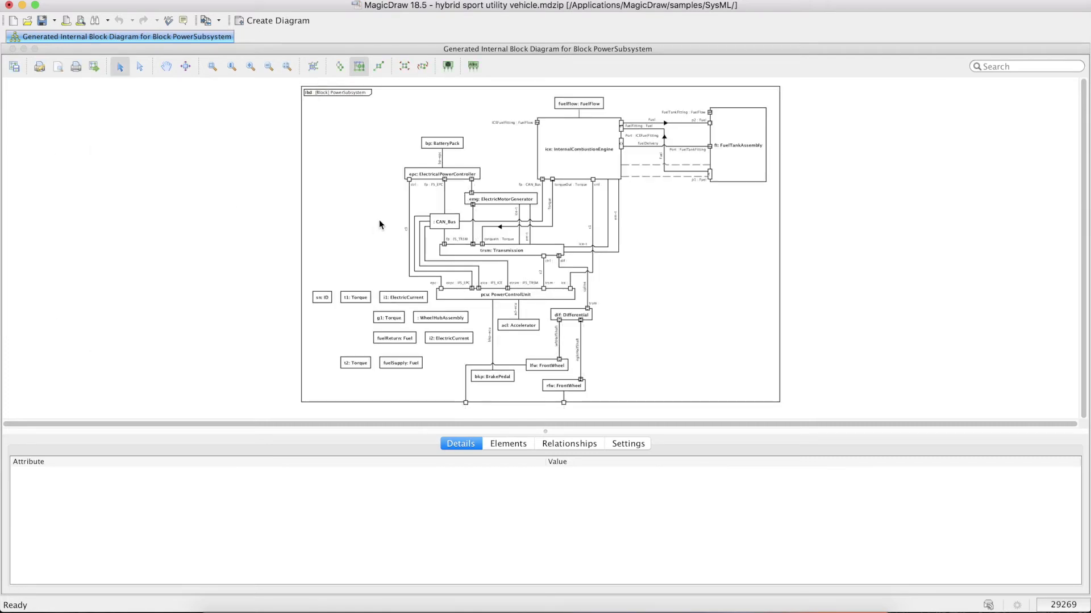
# - Expand the ice InternalCombustionEngine part to show its internals and re-run the layout
pyautogui.click(582, 153)
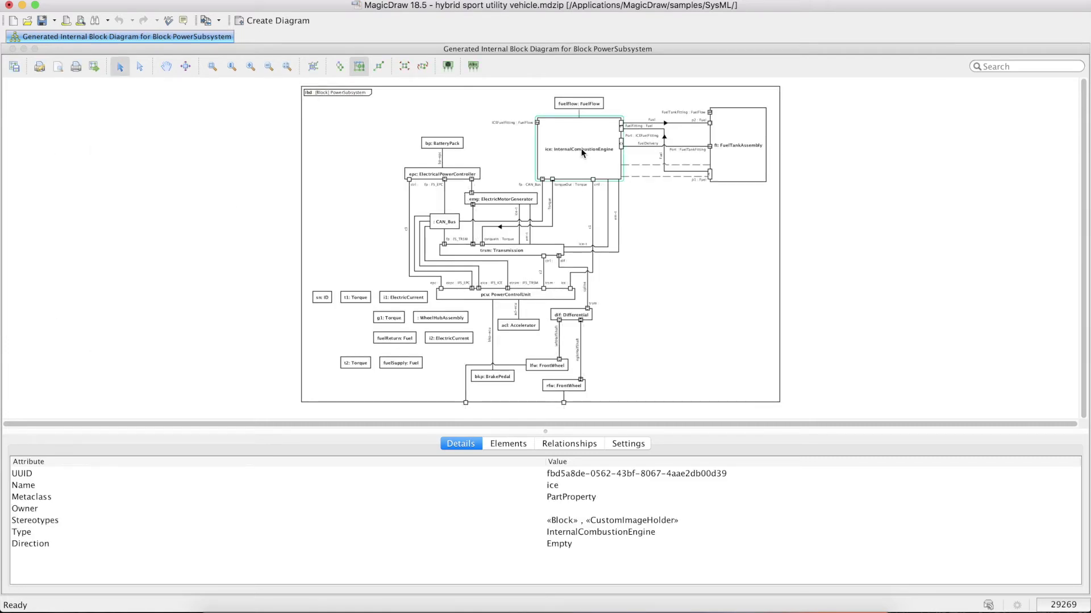
pyautogui.rightClick(582, 151)
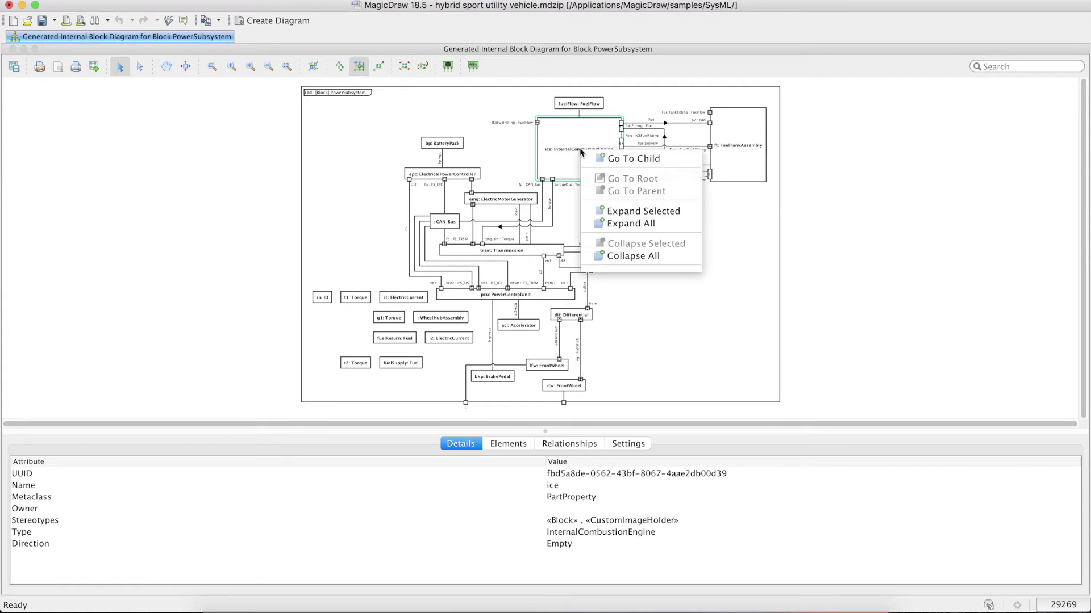
pyautogui.click(669, 212)
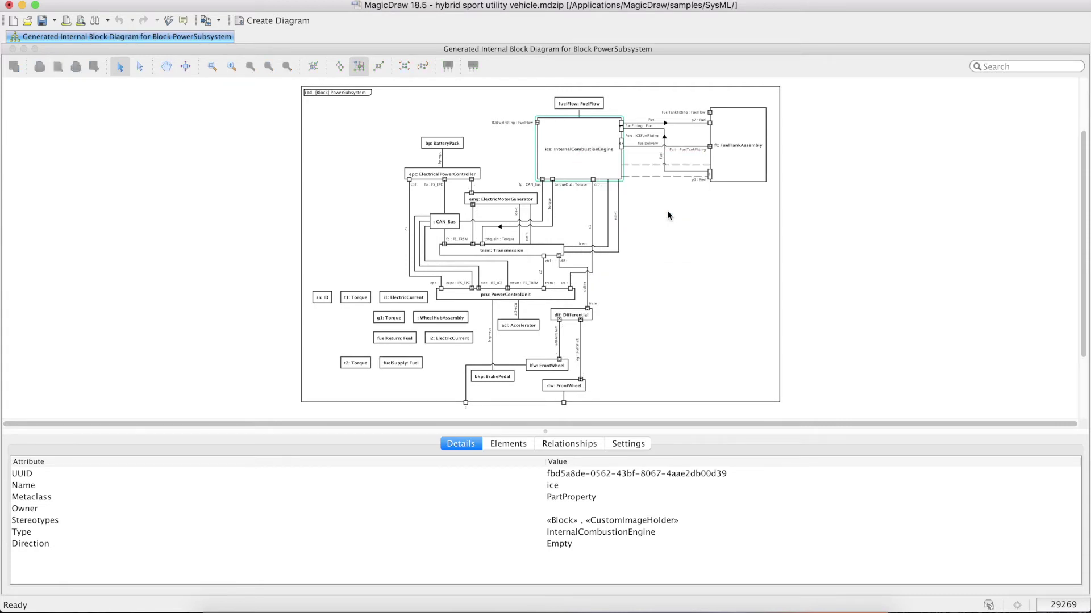
pyautogui.click(359, 70)
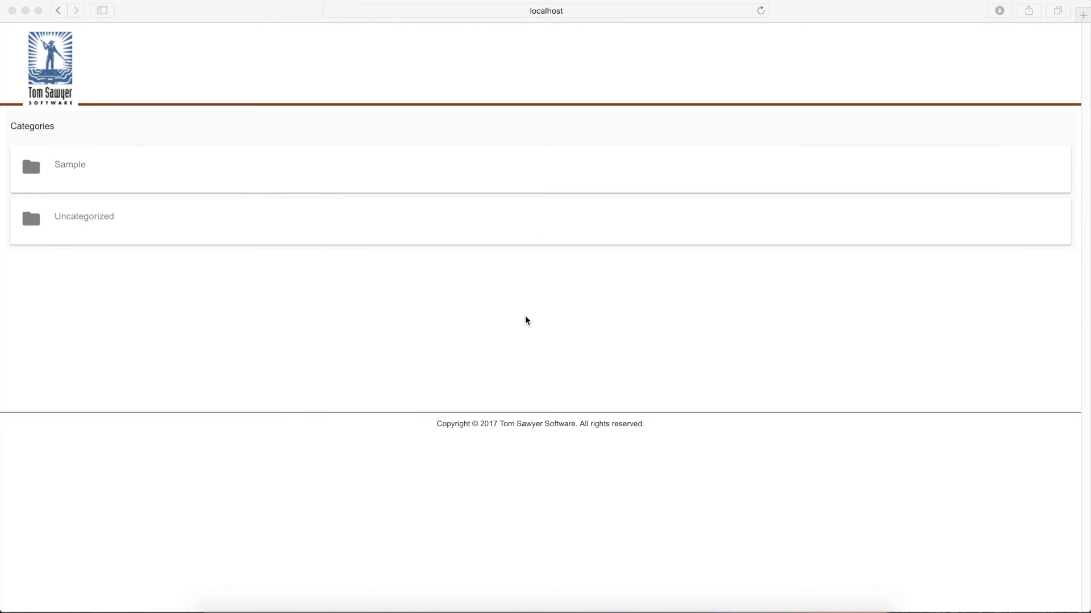
# - Open Figure B.3 from Uncategorized > SysML Package Diagram in the web viewer
pyautogui.click(113, 223)
pyautogui.click(114, 223)
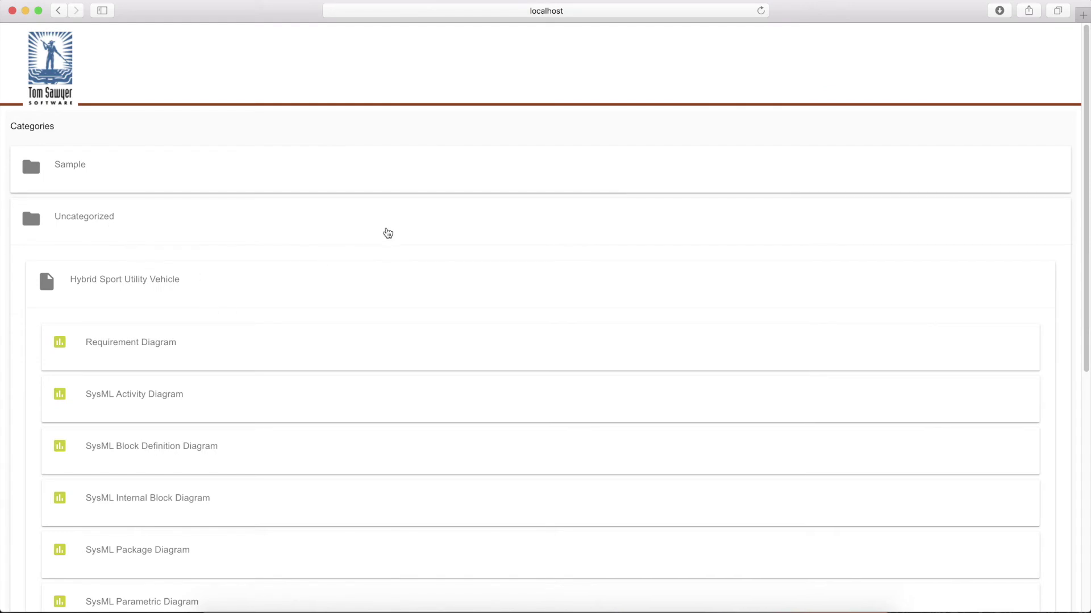
pyautogui.scroll(-3, 549, 245)
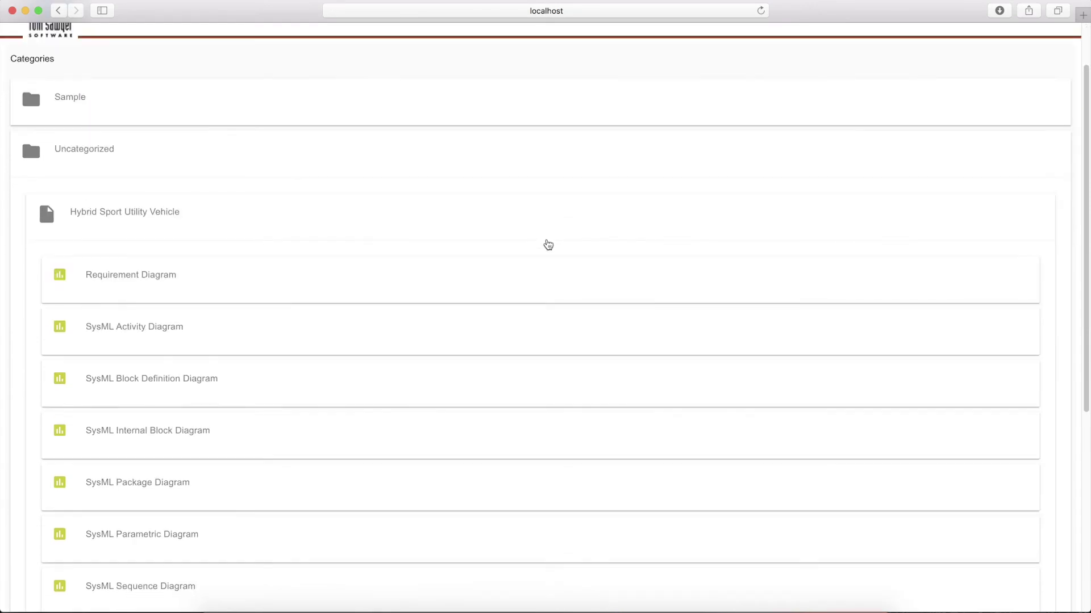
pyautogui.scroll(-1, 548, 245)
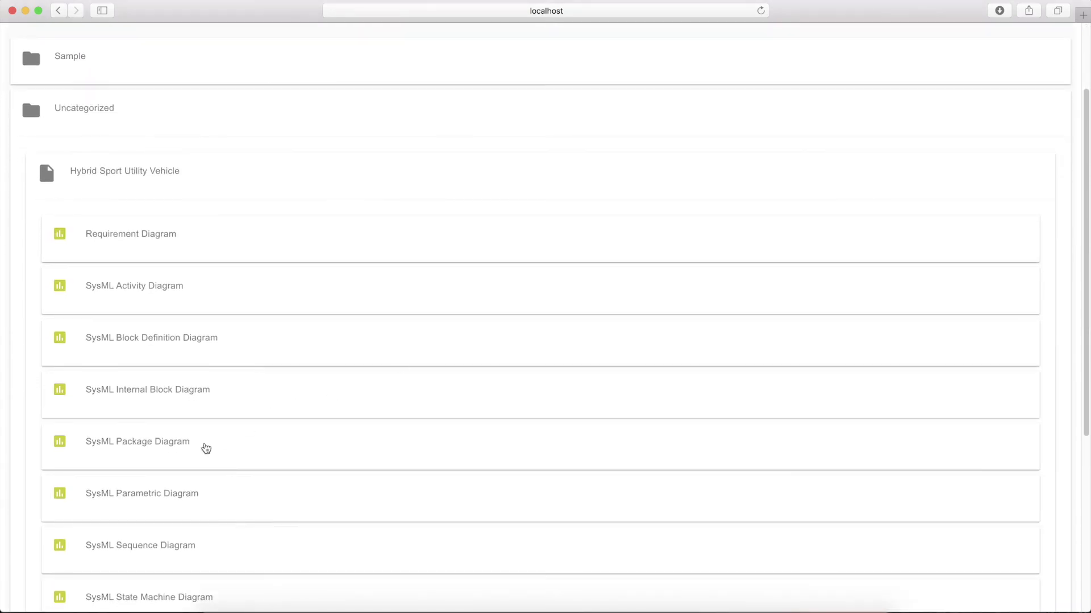
pyautogui.click(188, 450)
pyautogui.scroll(-1, 348, 428)
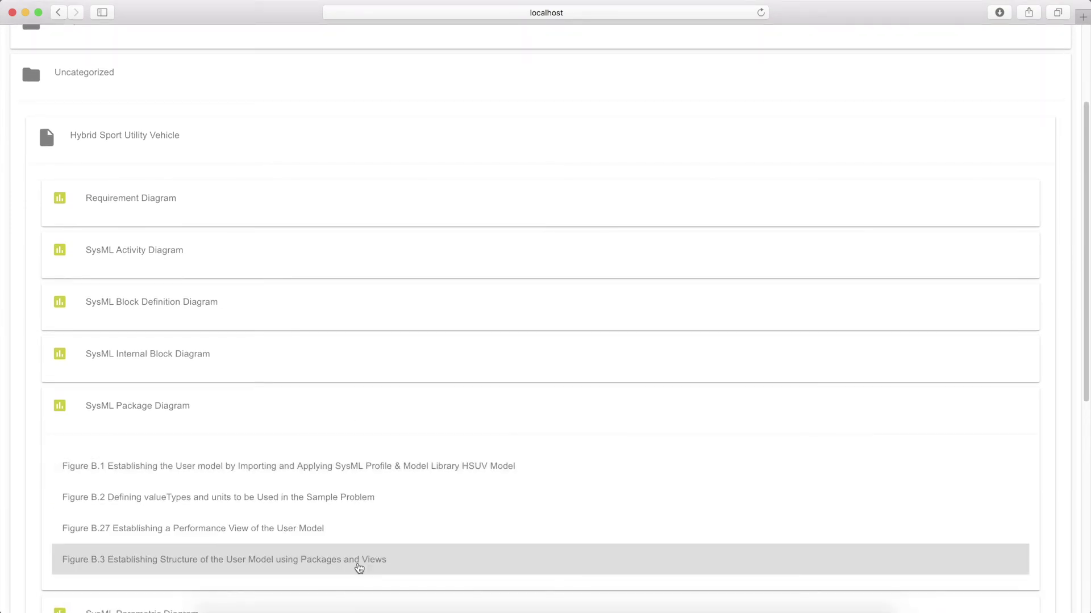
pyautogui.click(359, 568)
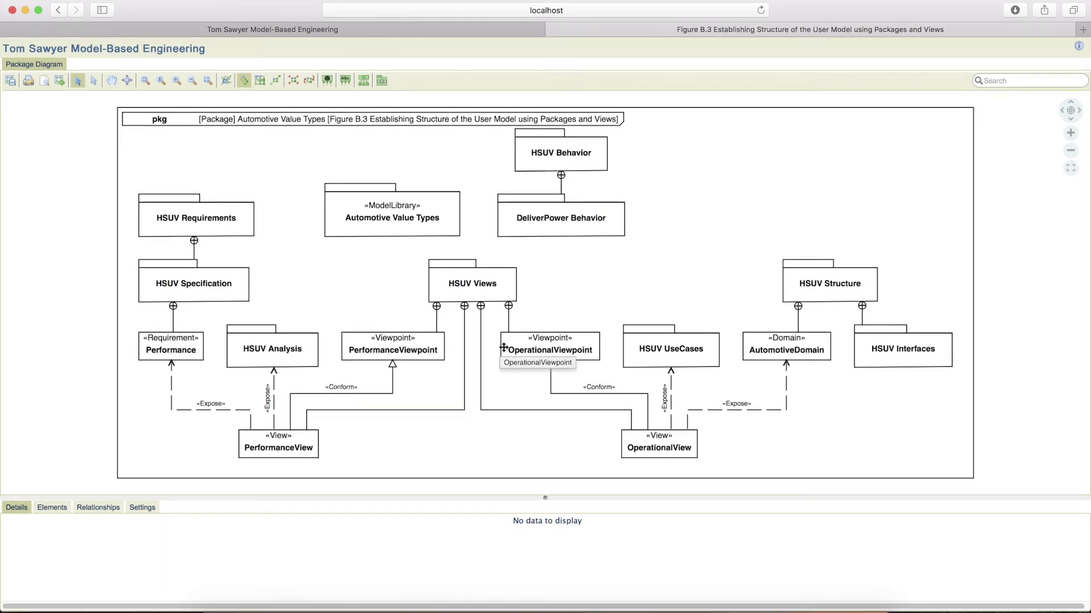
# - Nest the viewpoints and views inside HSUV Views, re-lay out, and close the Figure B.3 tab
pyautogui.click(483, 281)
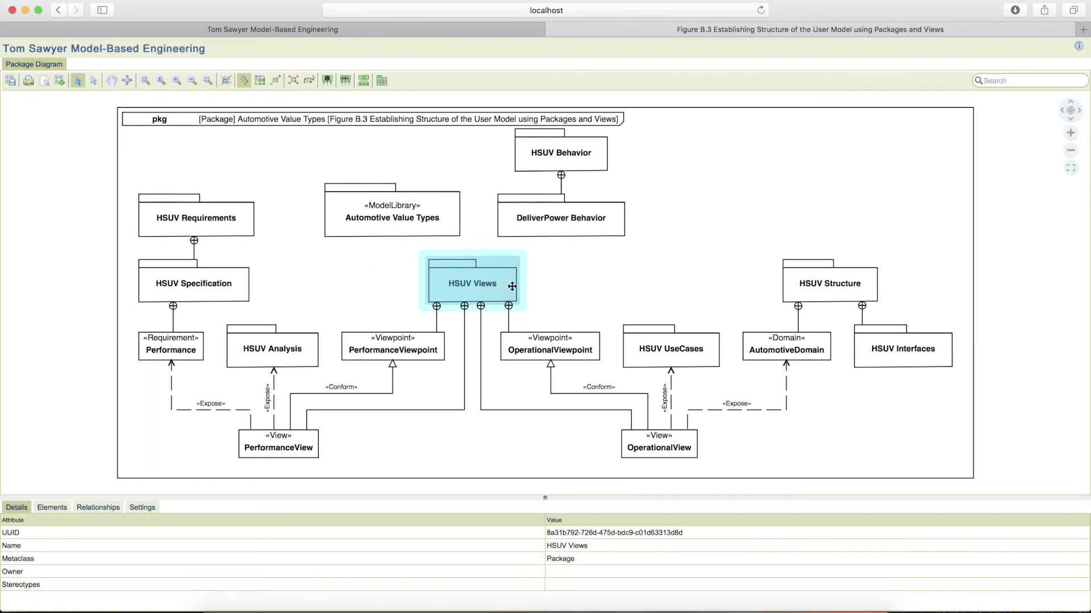
pyautogui.click(381, 81)
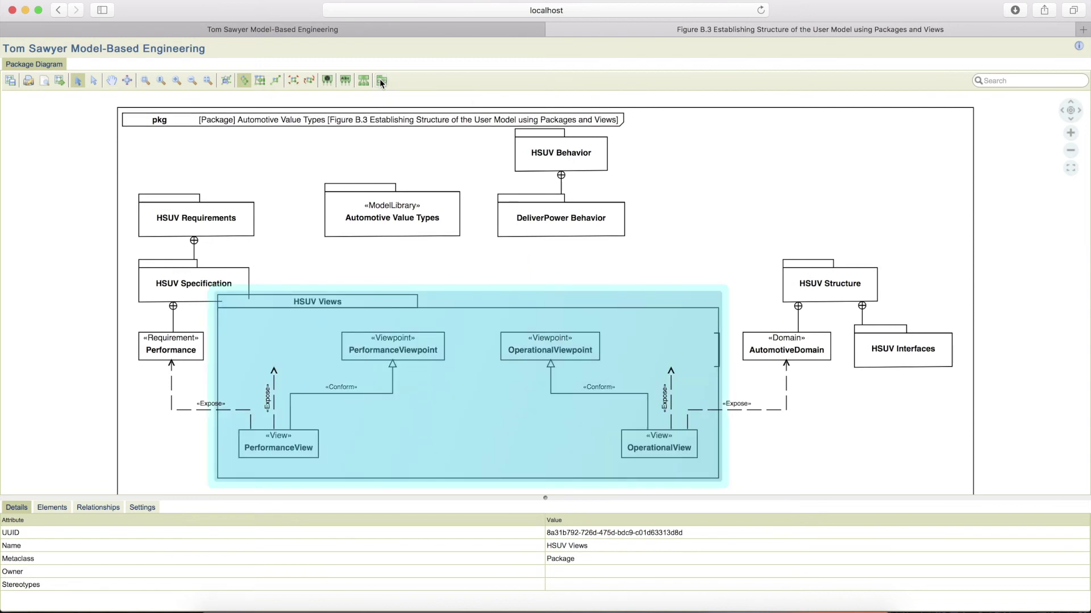
pyautogui.click(244, 81)
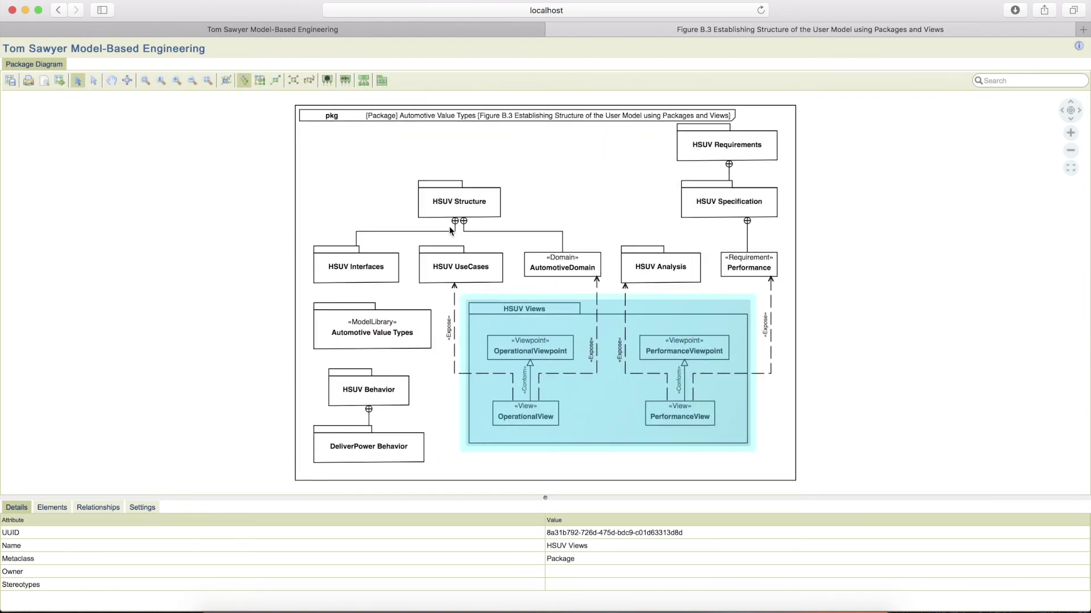
pyautogui.click(554, 29)
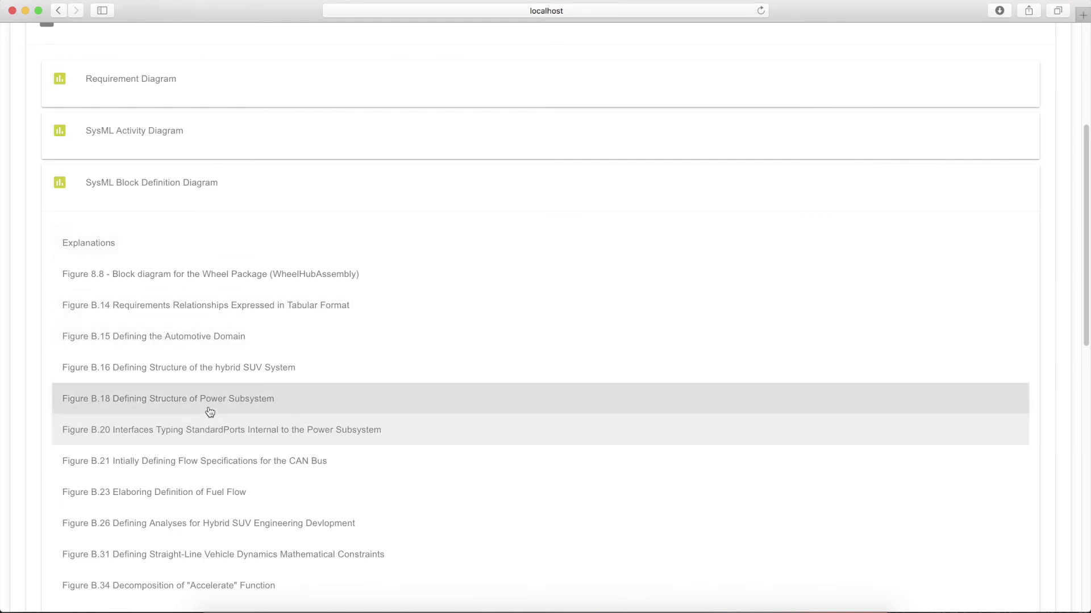
# - Open Figure B.18 and search 'internal' to jump to the InternalCombustionEngine block
pyautogui.click(210, 412)
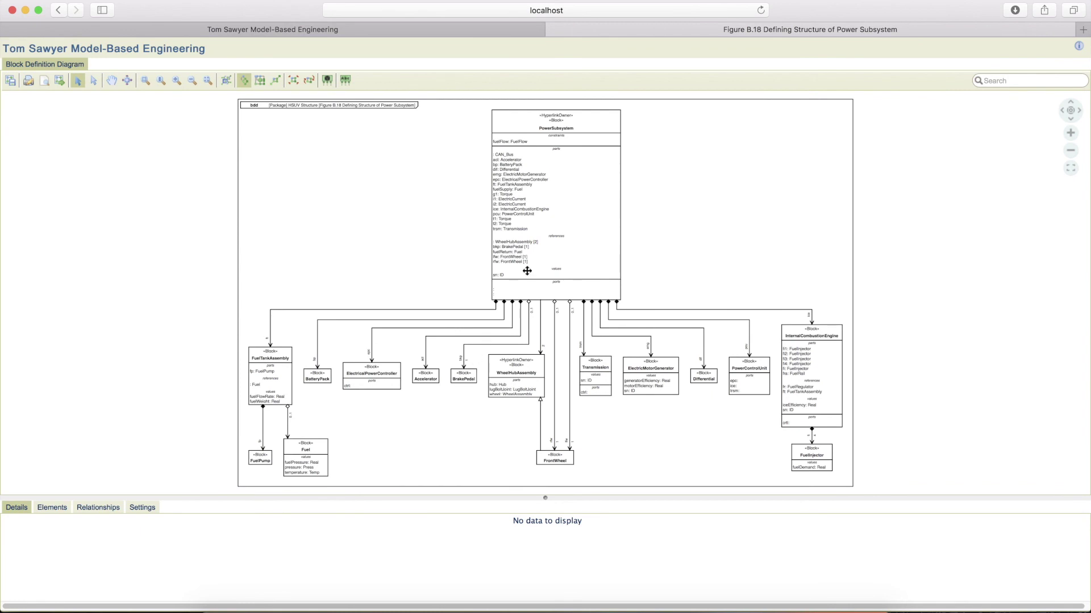
pyautogui.scroll(5, 527, 271)
pyautogui.scroll(-4, 530, 273)
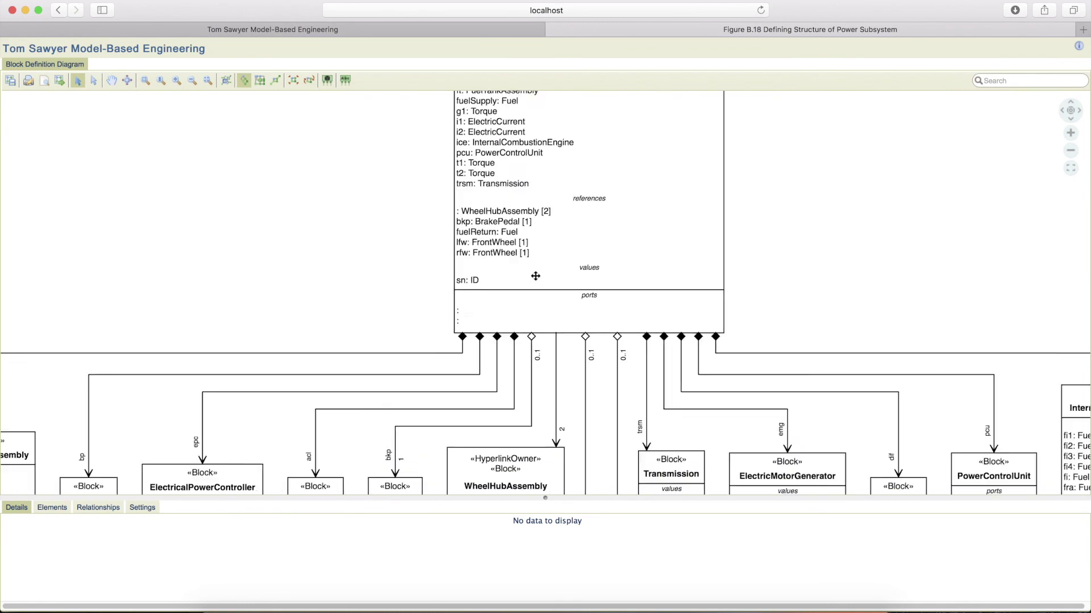
pyautogui.click(1047, 79)
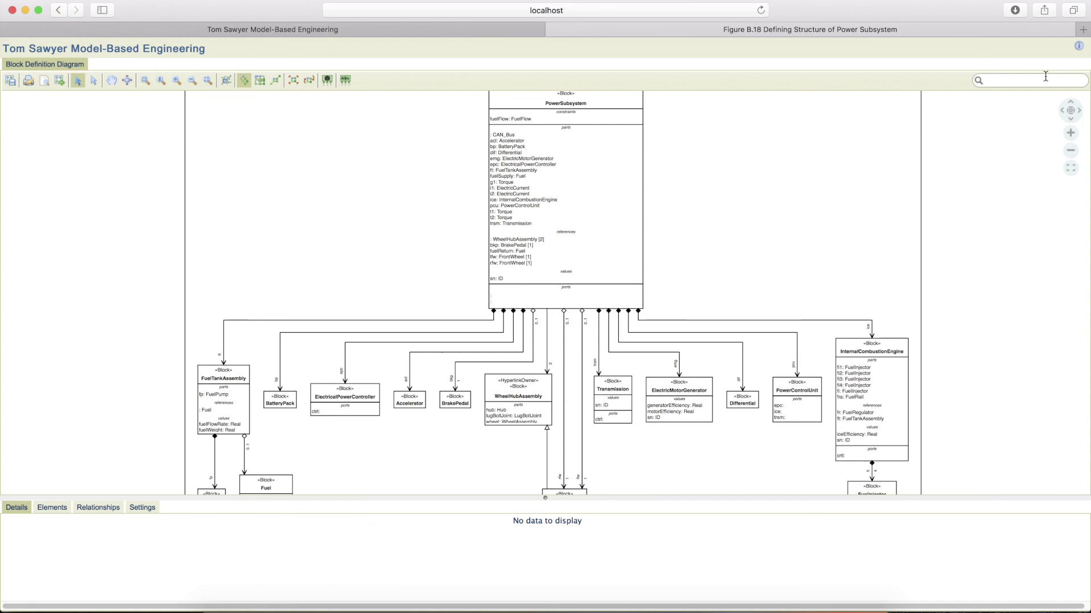
pyautogui.write('internal')
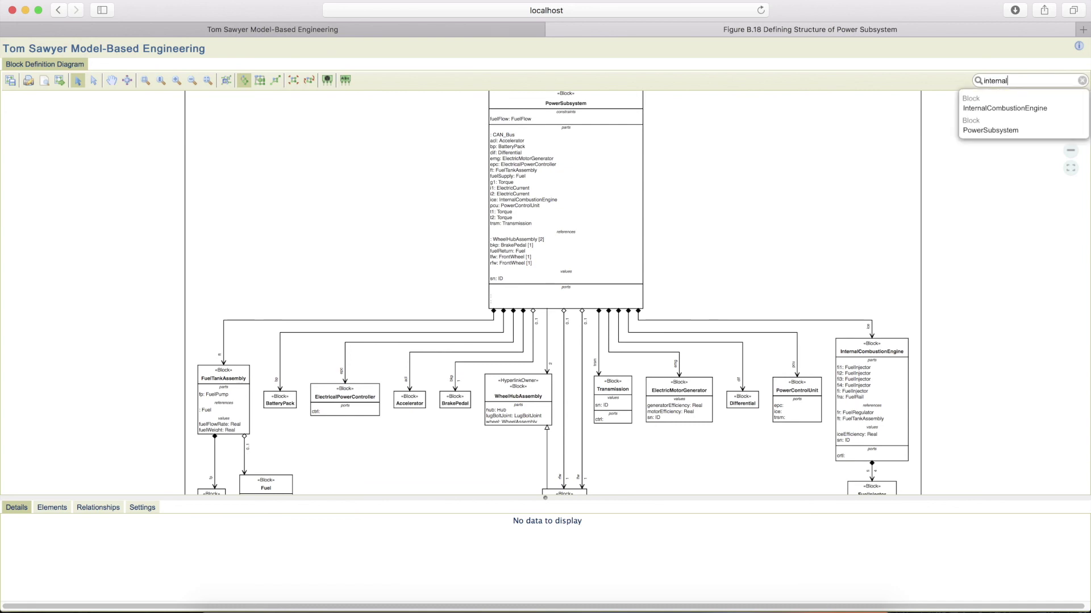
pyautogui.press('Down')
pyautogui.press('Return')
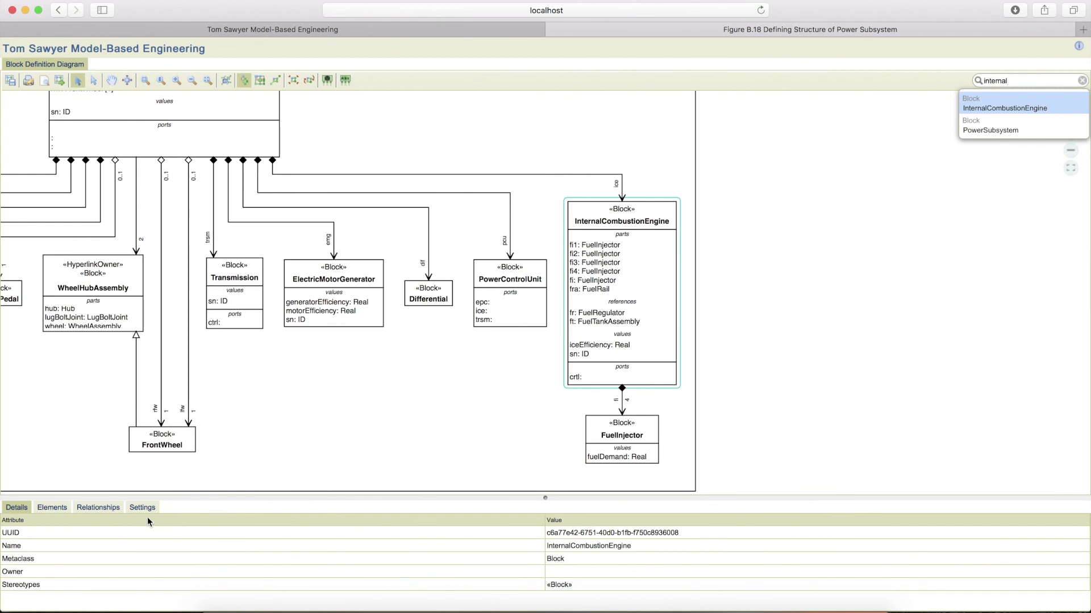
# - Hide the Parts and Ports compartments and re-lay out compactly around PowerSubsystem
pyautogui.click(149, 512)
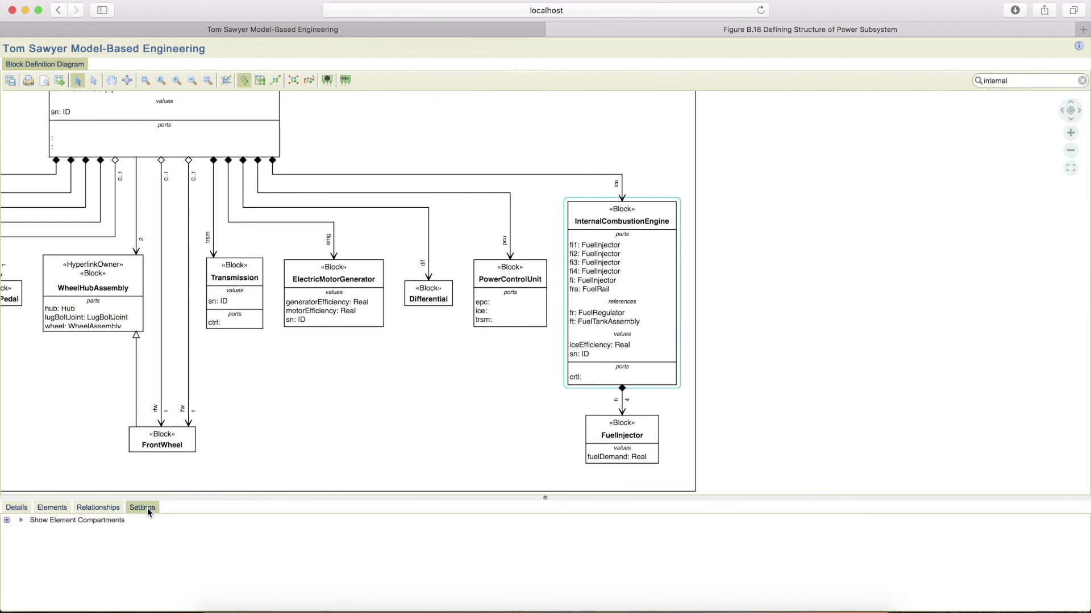
pyautogui.click(7, 521)
pyautogui.click(42, 543)
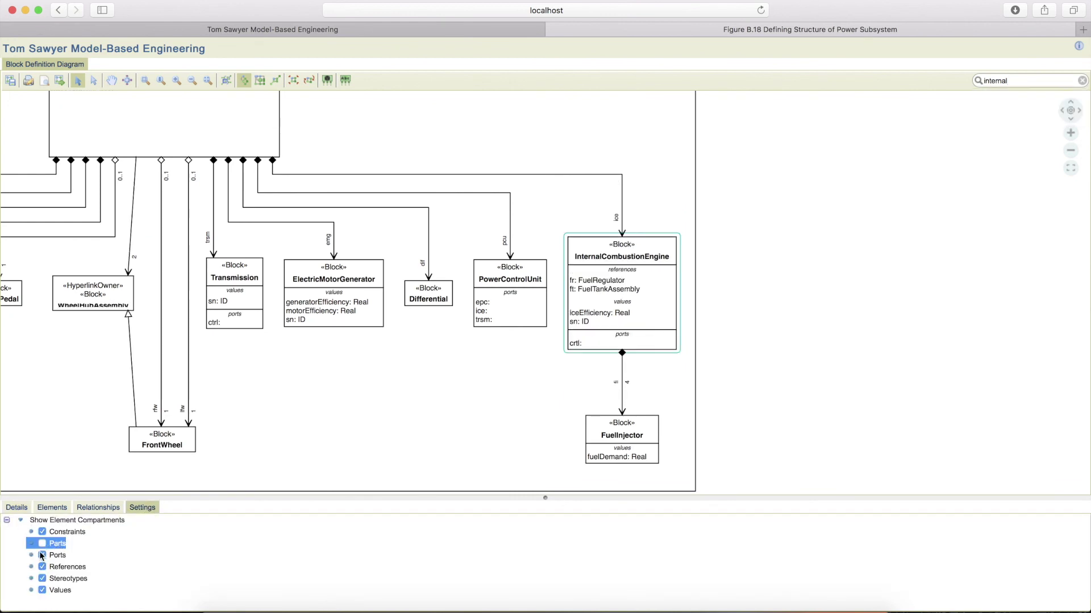
pyautogui.click(42, 555)
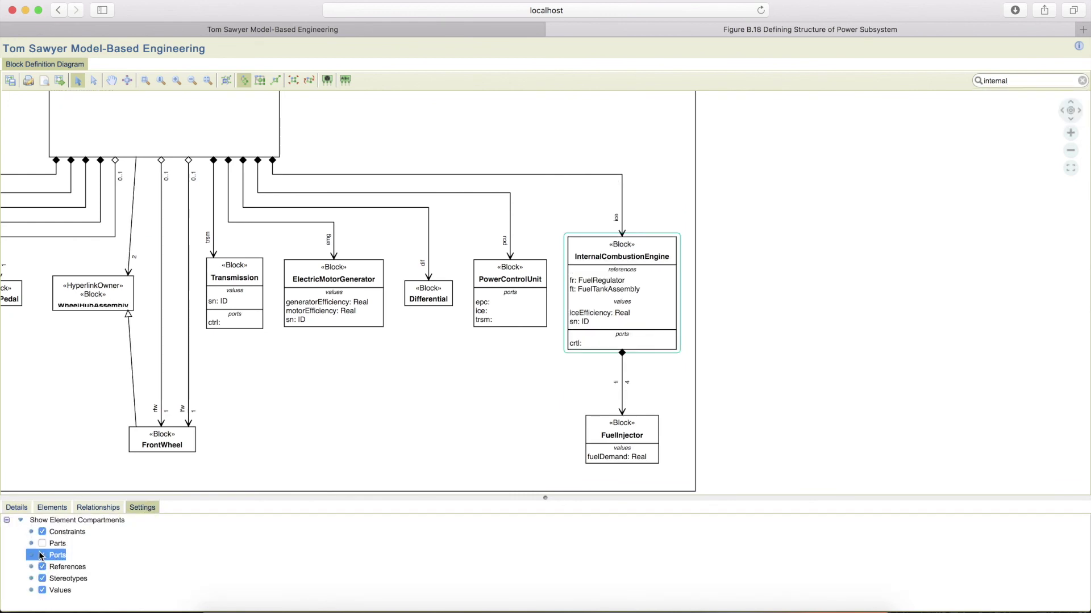
pyautogui.click(244, 81)
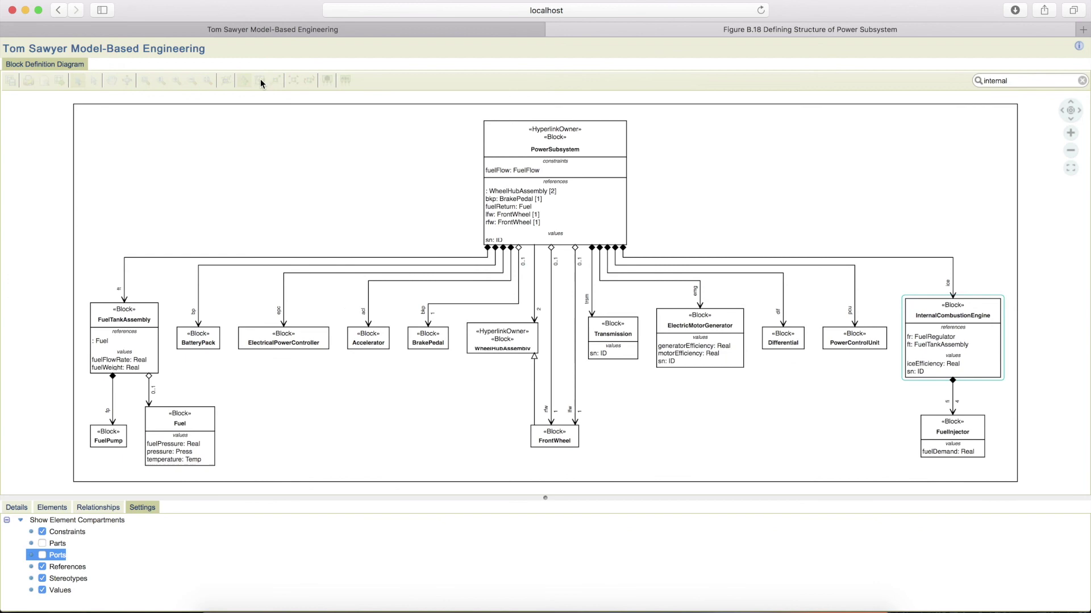
pyautogui.click(260, 79)
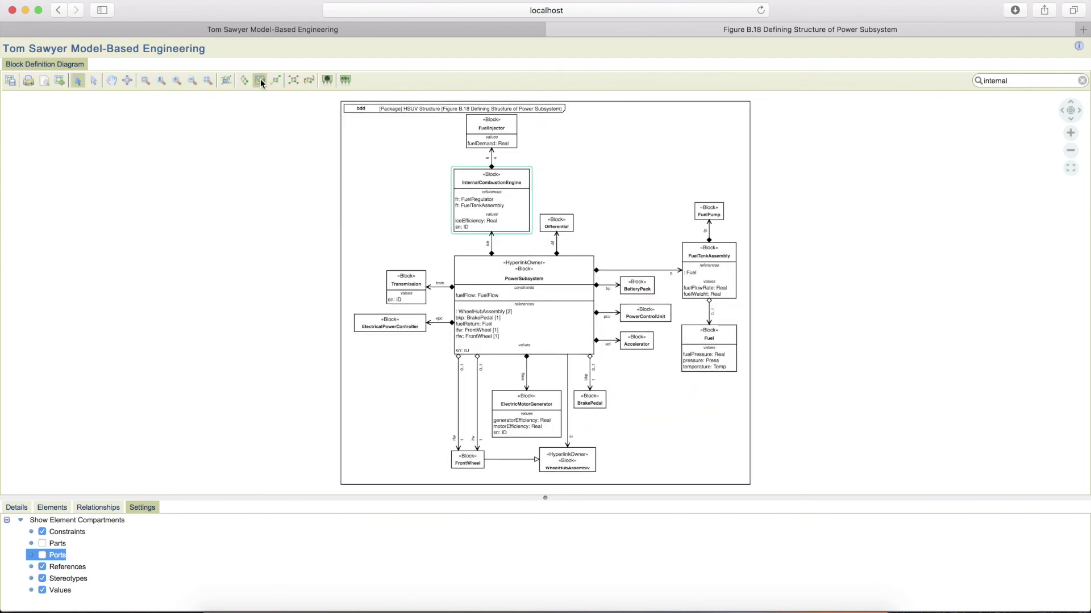